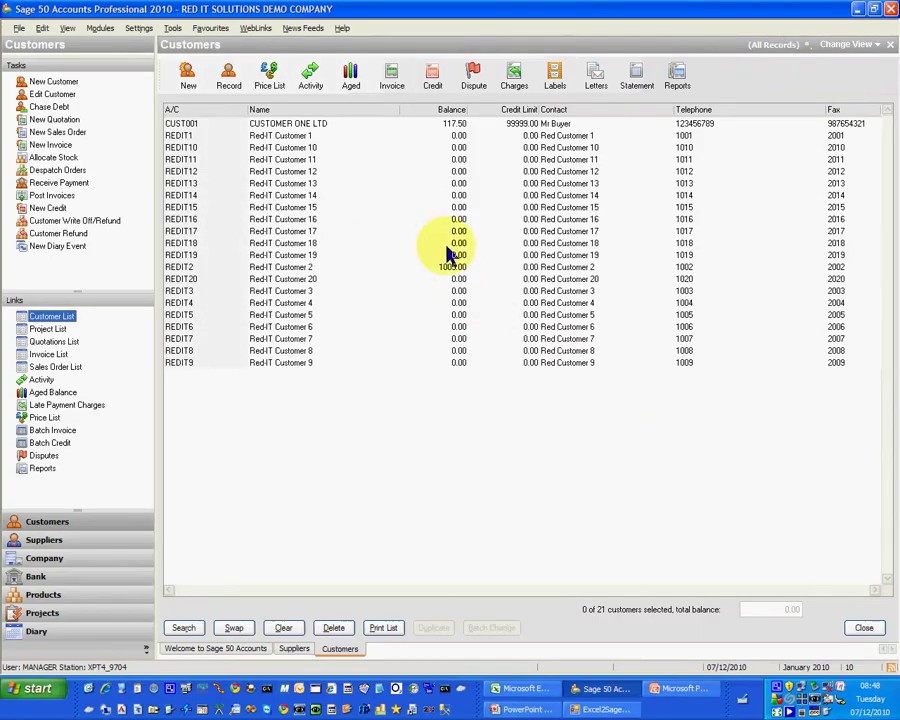
Check REDIT1's activity in Sage, which is still empty, and close it.
left_click(208, 136)
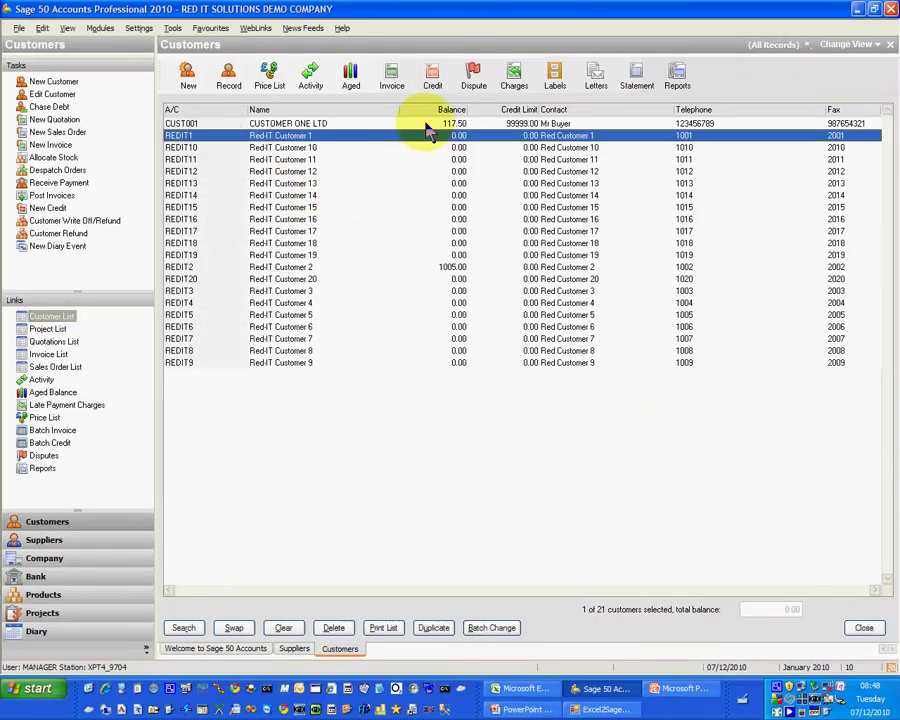
left_click(310, 76)
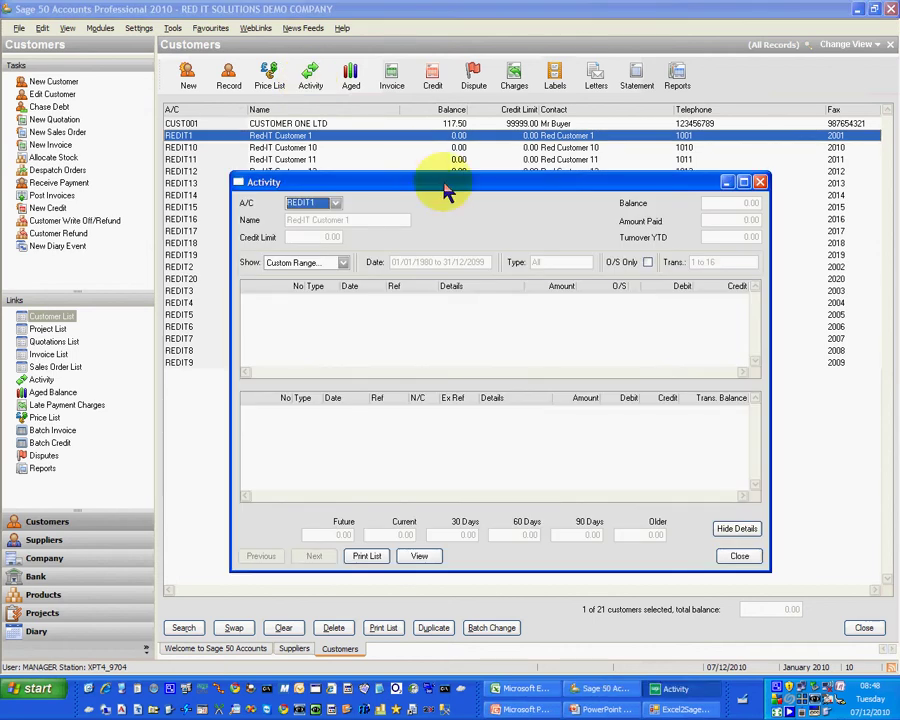
left_click(738, 557)
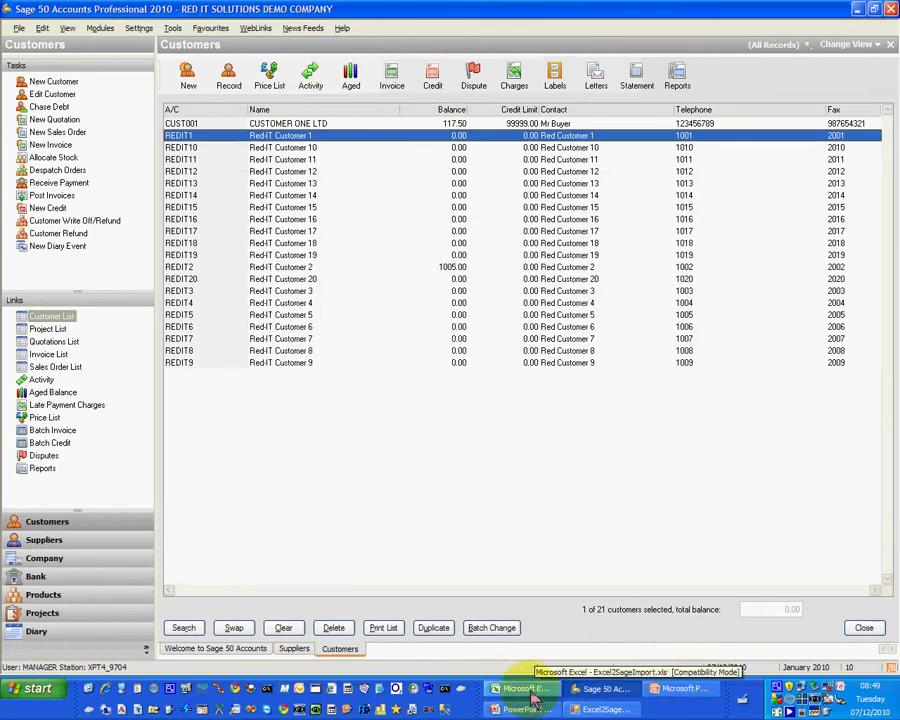
In Excel, review the first invoice rows ARA1000–ARA1002 on the SalesInvoices sheet.
left_click(527, 692)
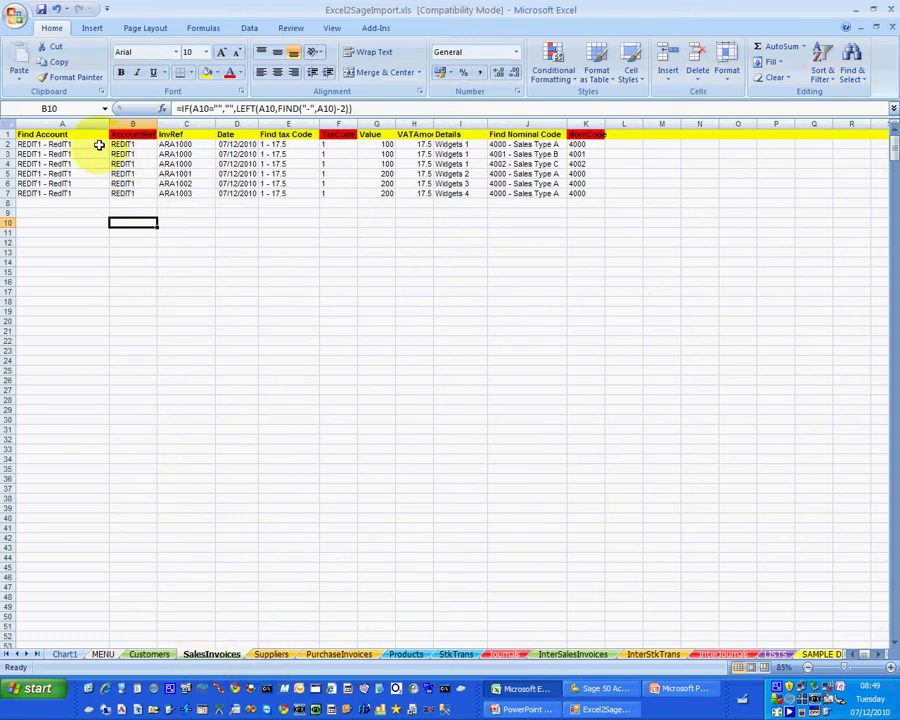
left_click_drag(99, 145, 578, 160)
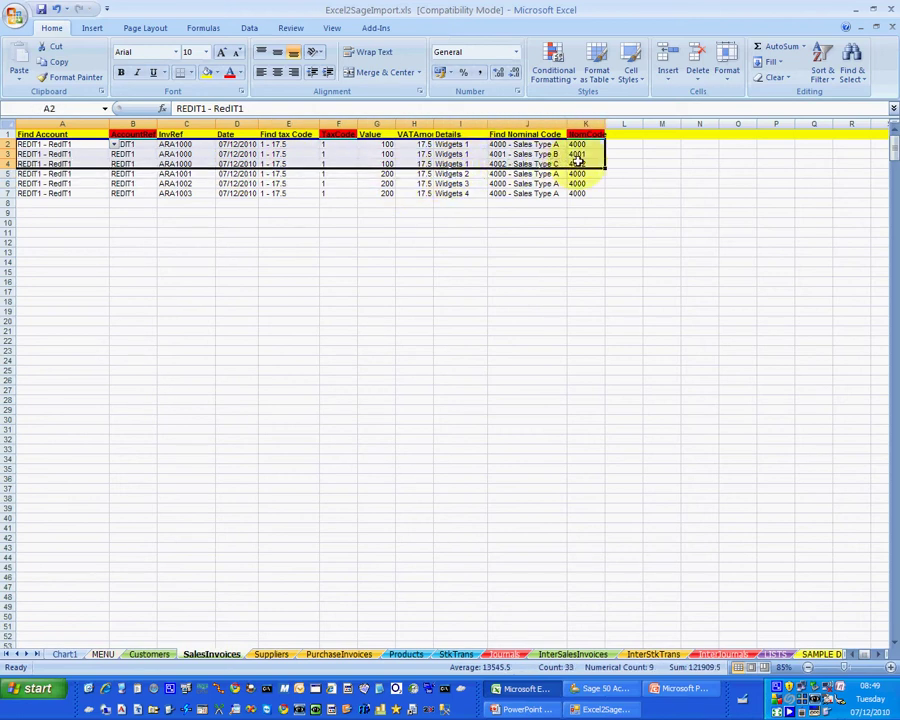
left_click(205, 181)
left_click(201, 173)
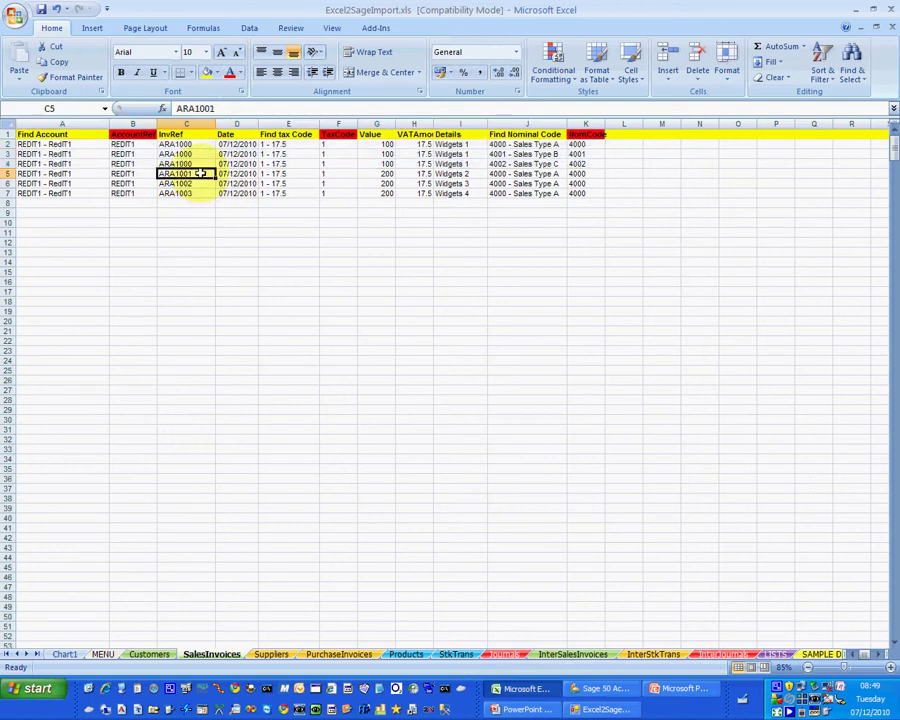
Check J7's nominal code list (4000–4002) without changing it, then save Excel2SageImport.xls.
left_click(561, 193)
left_click(570, 194)
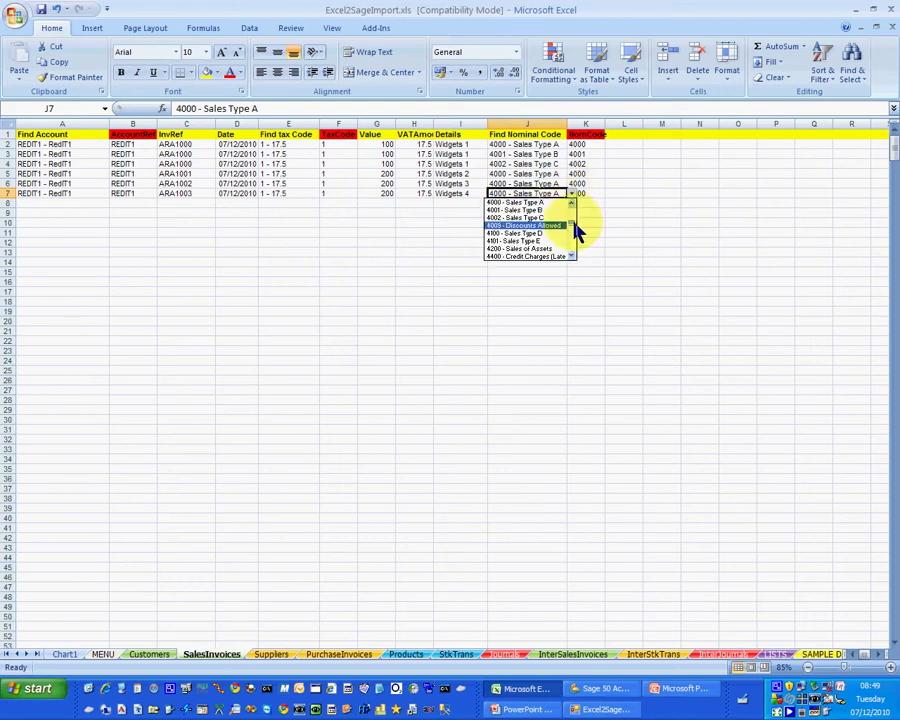
left_click(572, 224)
left_click(572, 224)
left_click_drag(572, 224, 586, 206)
left_click(599, 192)
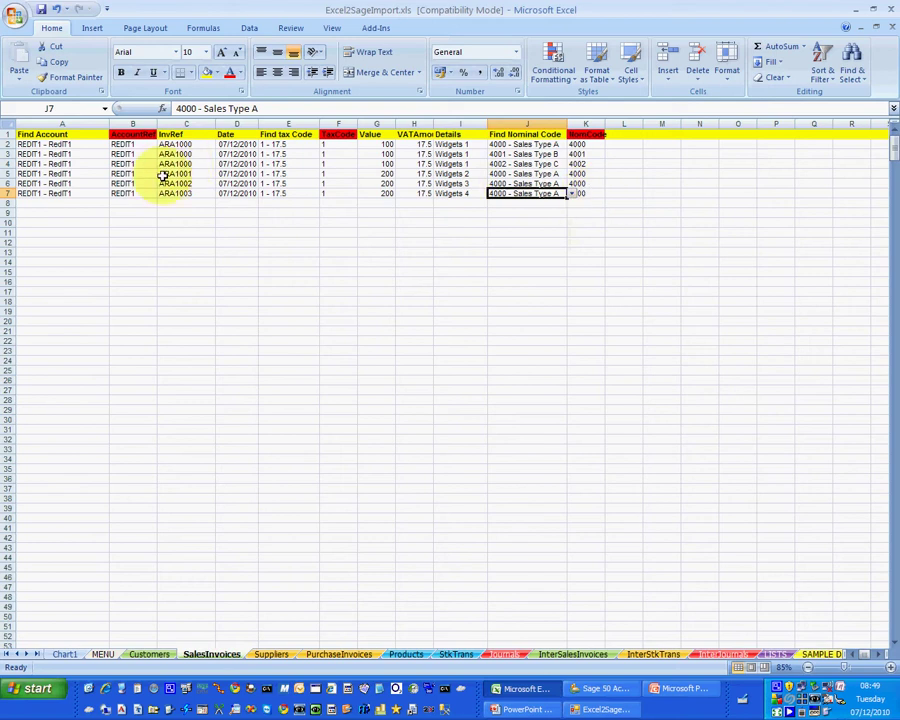
left_click(84, 183)
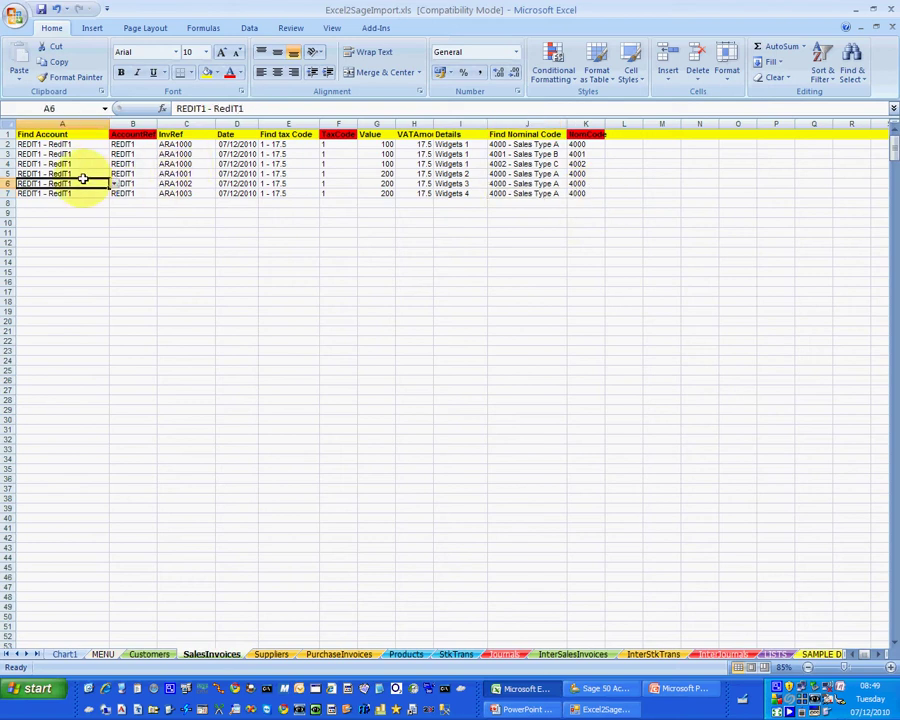
left_click(40, 9)
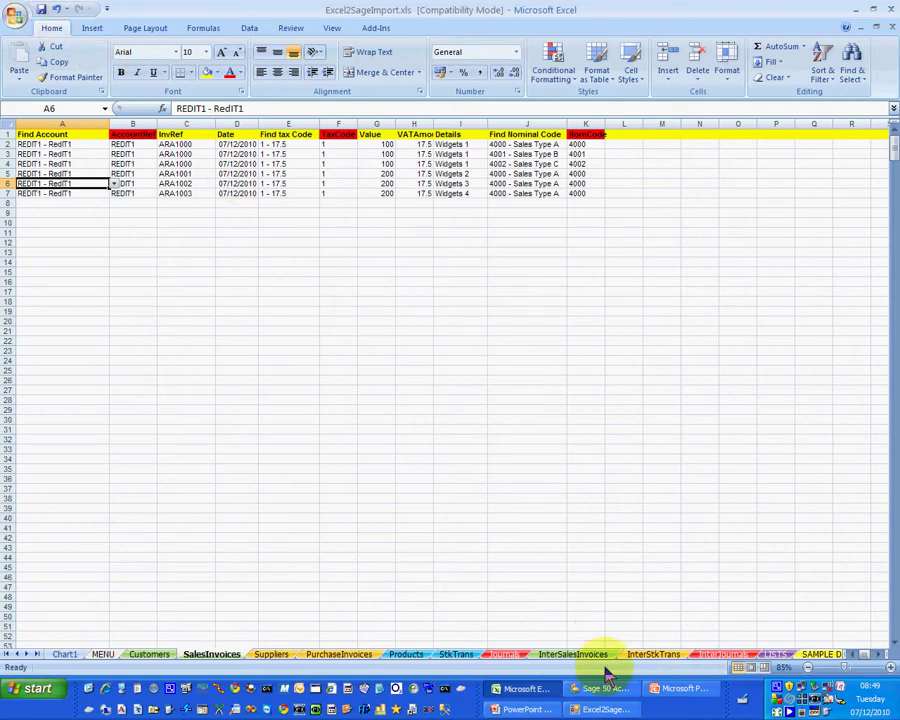
Log the Excel2SageLine50 Connector on to Sage and confirm it reports connected and ready.
left_click(600, 709)
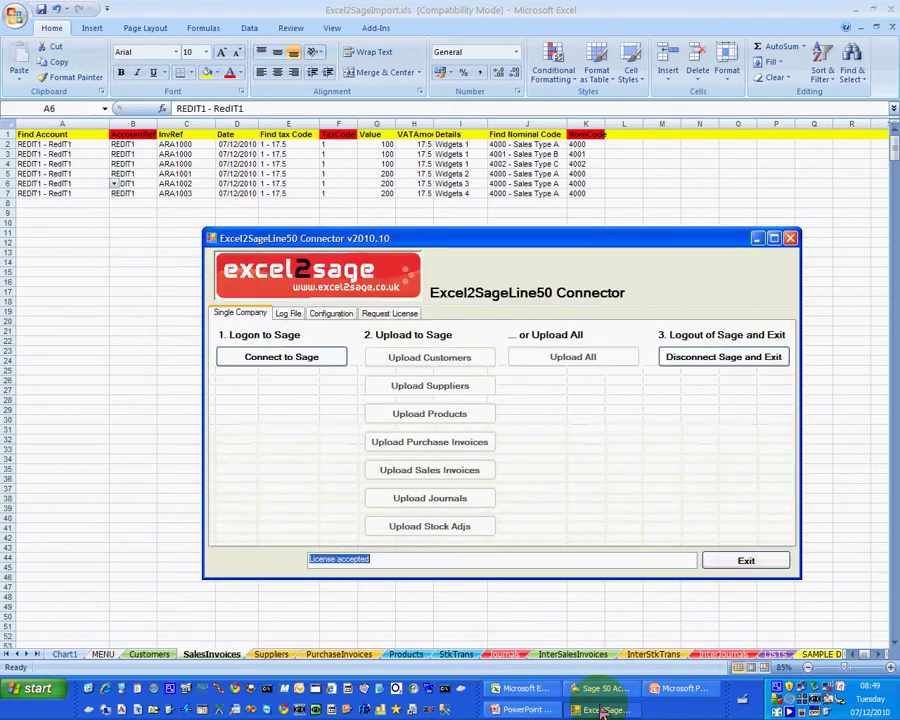
left_click(310, 365)
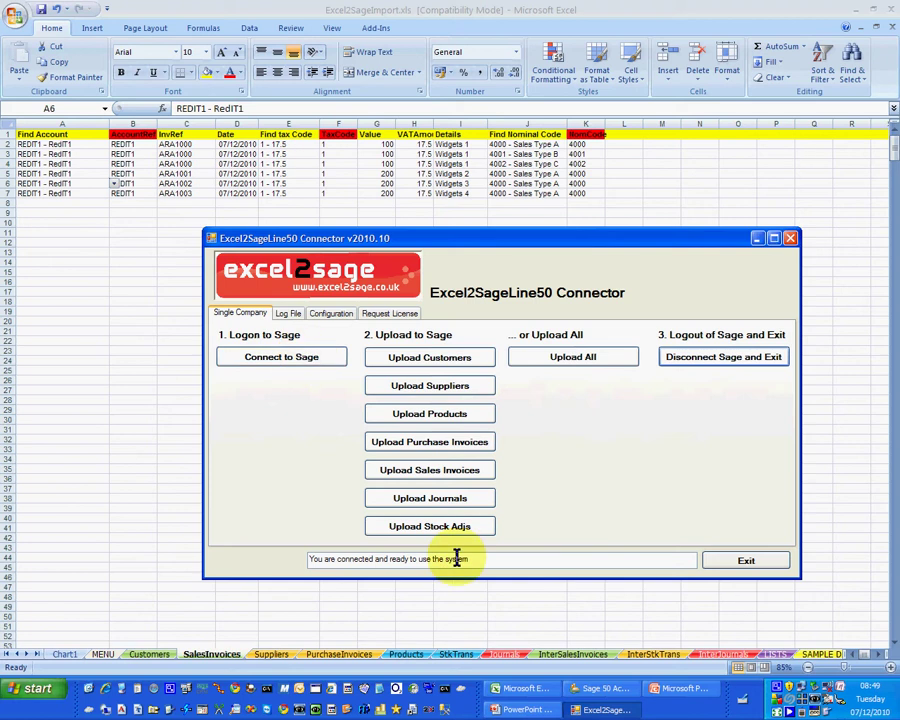
left_click_drag(462, 558, 304, 557)
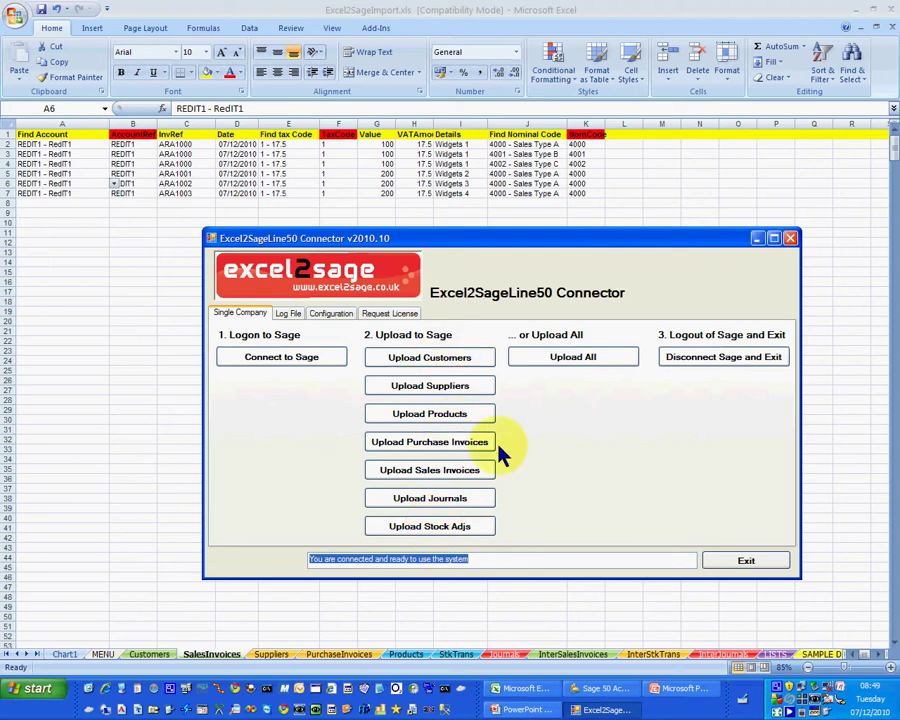
Upload the sales invoices and confirm the status 'Finished loading SO Invoices To Sage'.
left_click(417, 480)
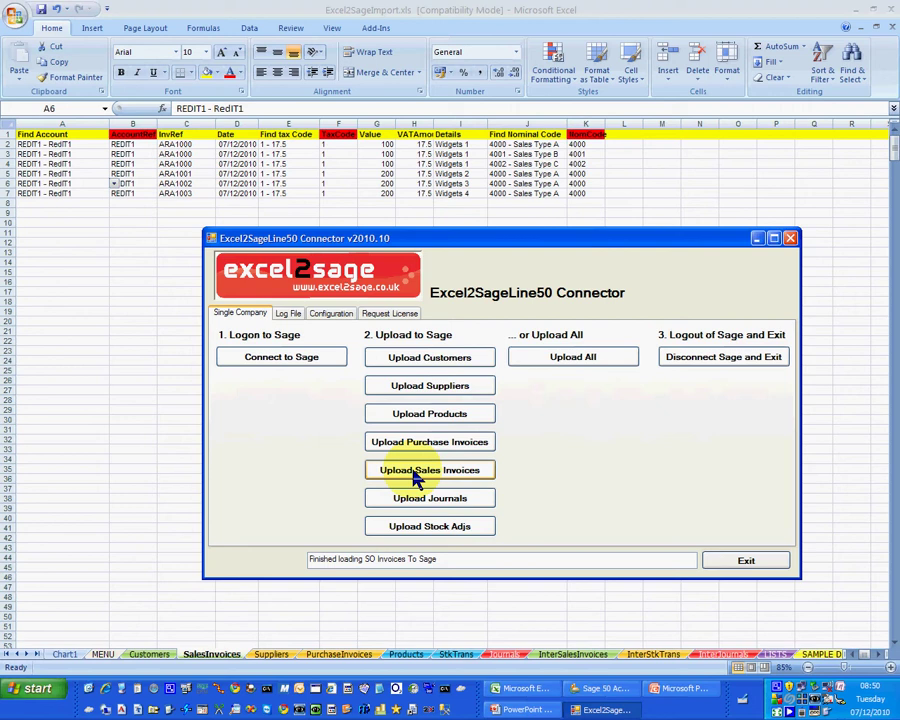
left_click_drag(500, 560, 287, 556)
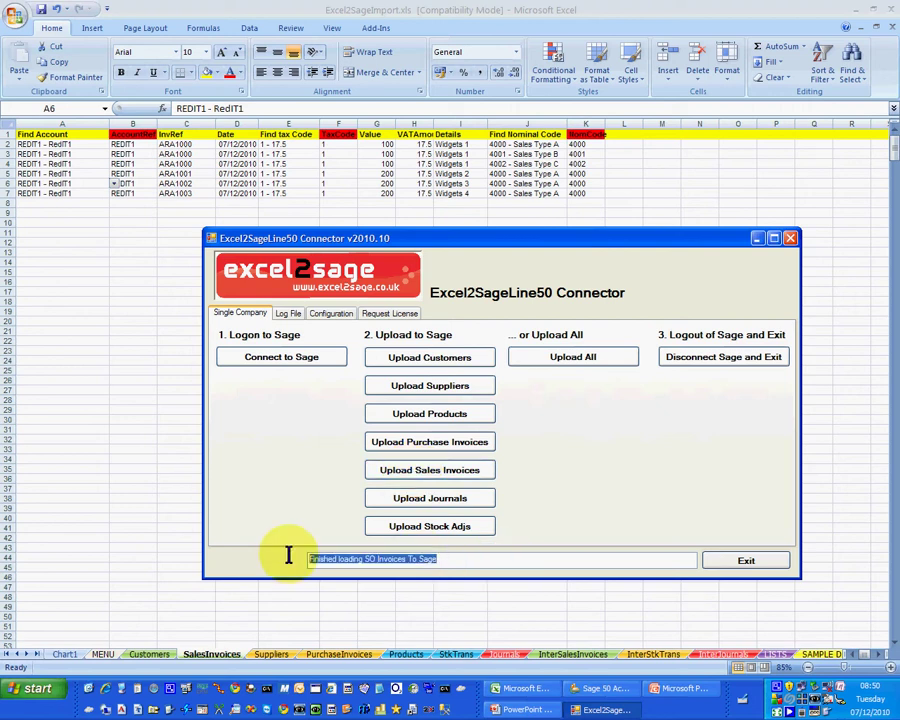
In Sage, sort customers by balance, highest first, and view REDIT1's activity.
left_click(595, 690)
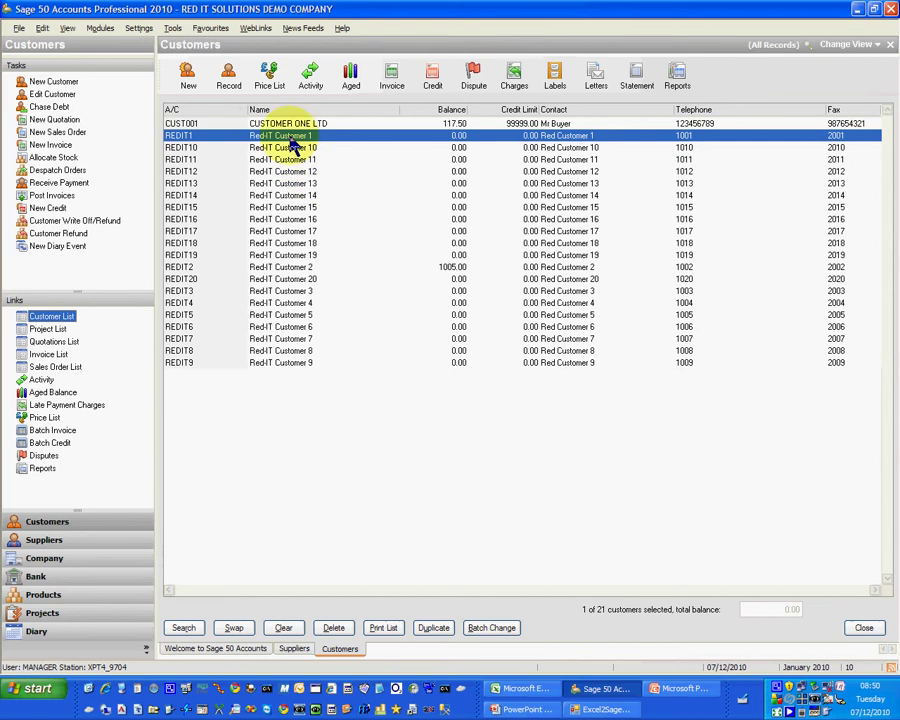
left_click(440, 110)
left_click(442, 111)
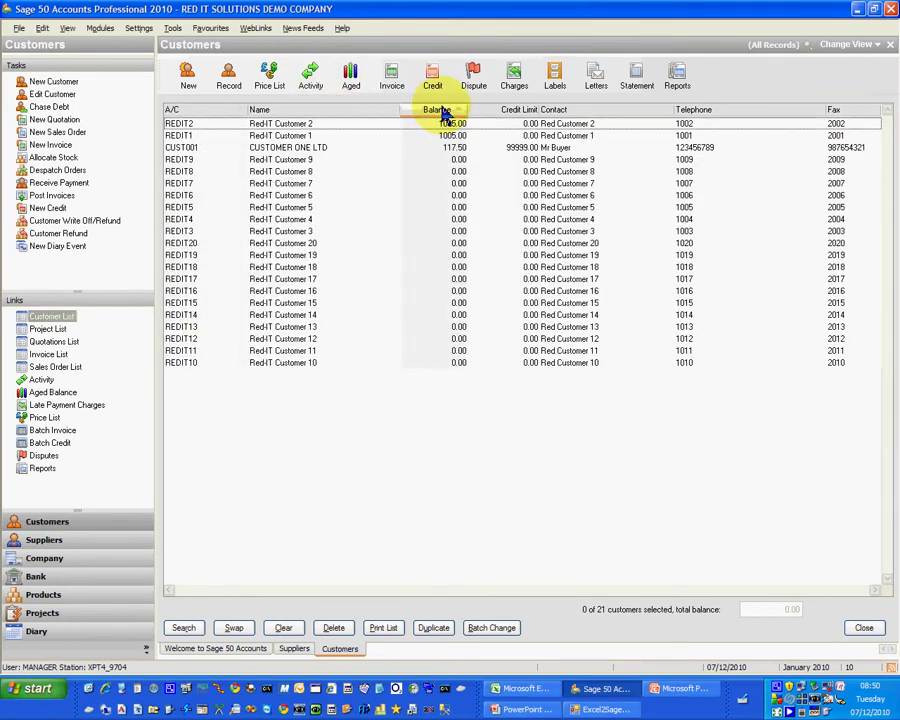
left_click(228, 135)
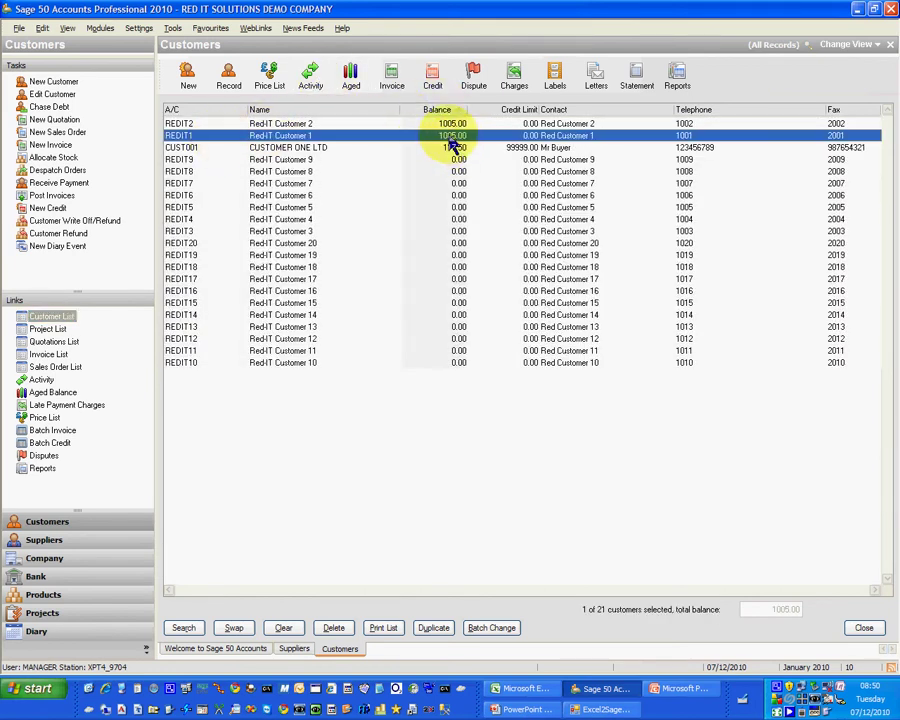
left_click(312, 76)
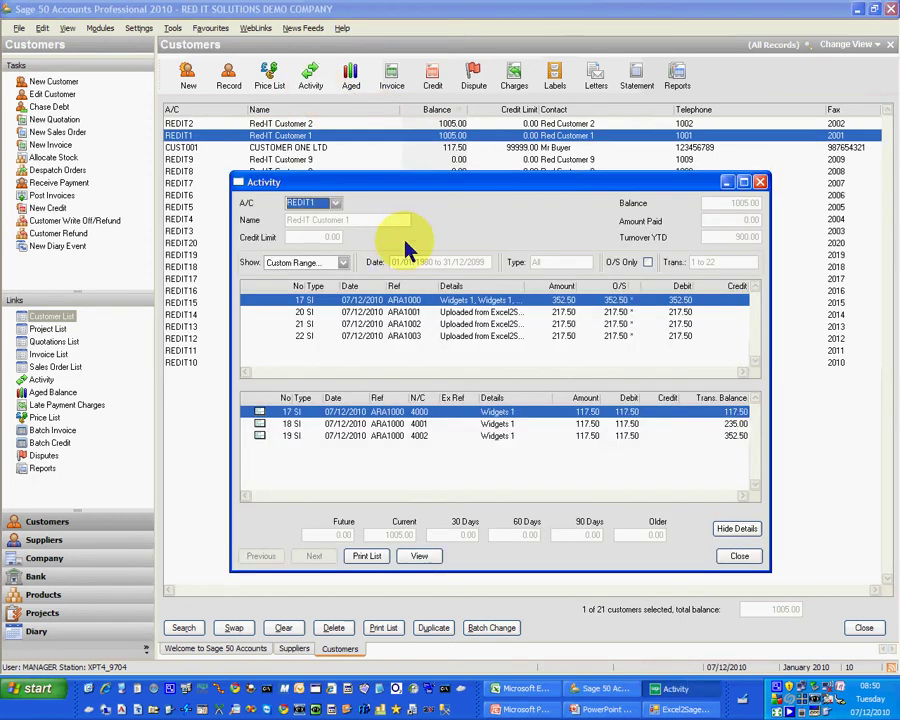
Inspect invoices ARA1000 through ARA1003 in REDIT1's activity, totalling a 1005.00 balance.
left_click(418, 424)
left_click(410, 313)
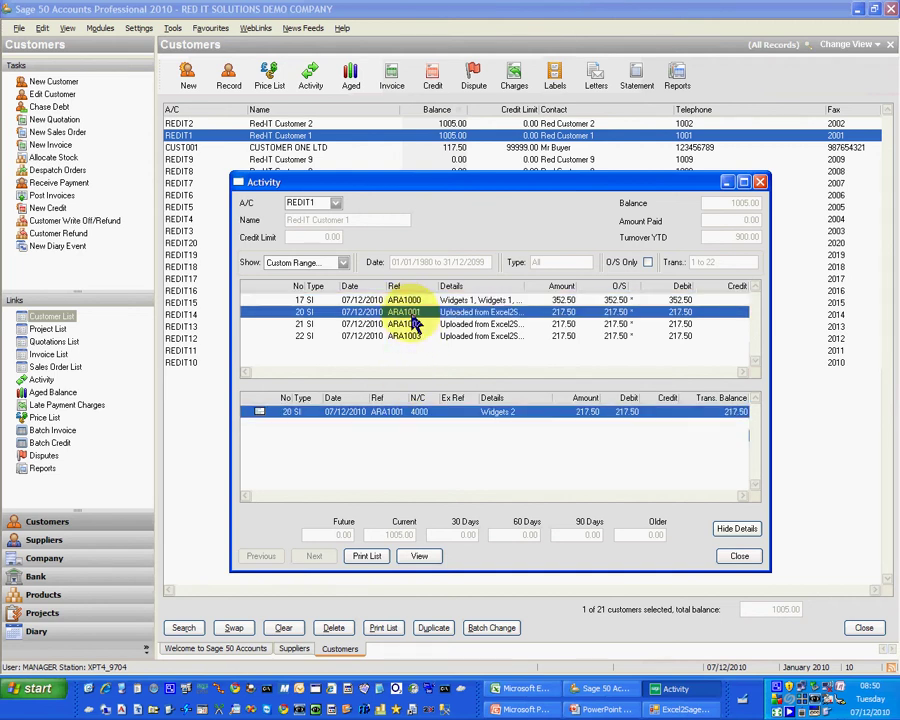
left_click(409, 325)
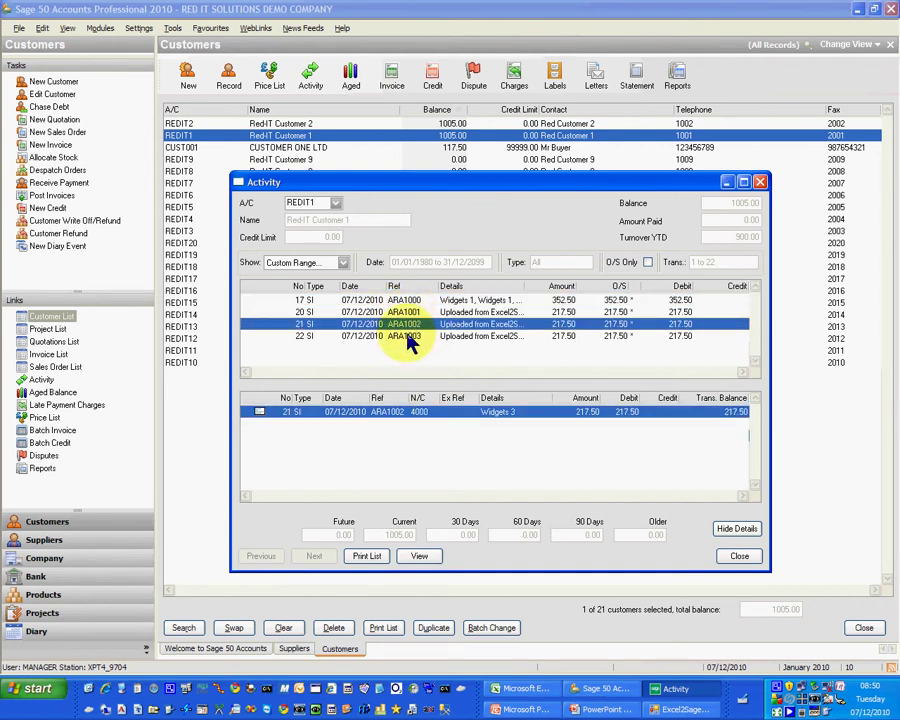
left_click(410, 337)
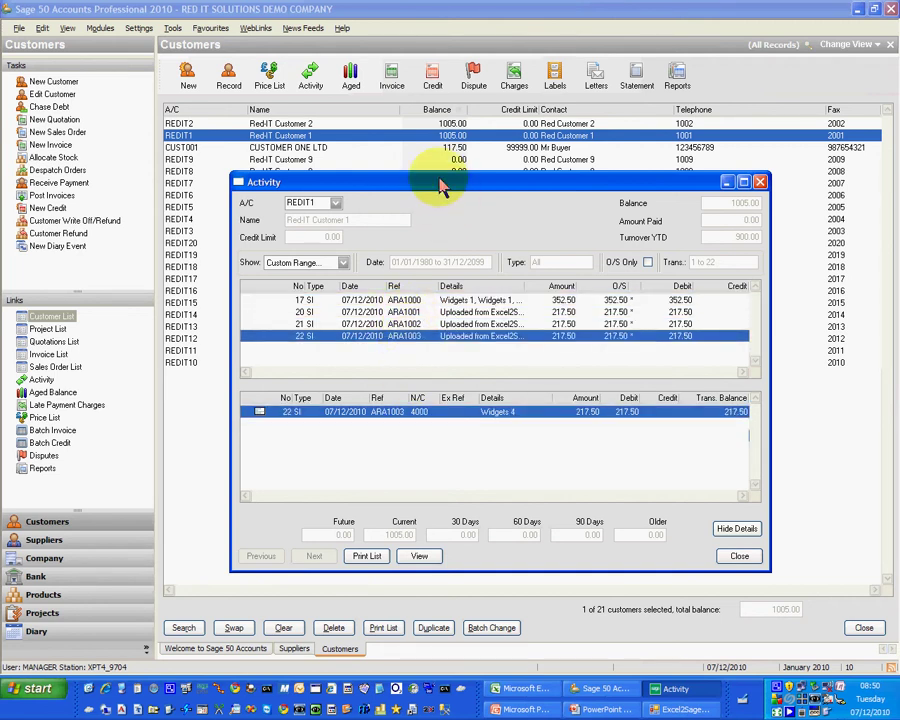
left_click_drag(440, 184, 401, 180)
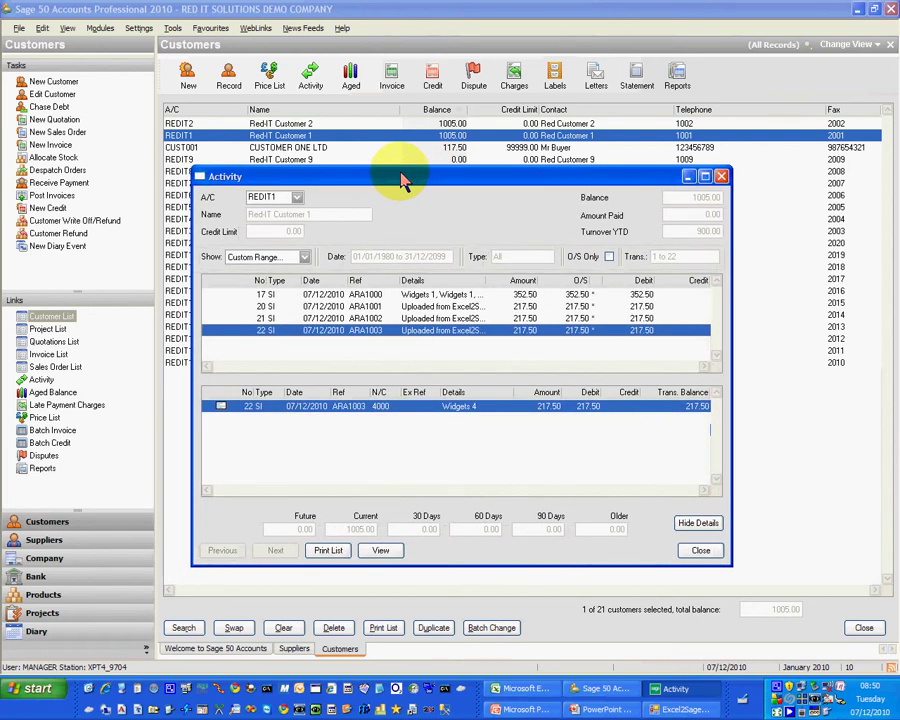